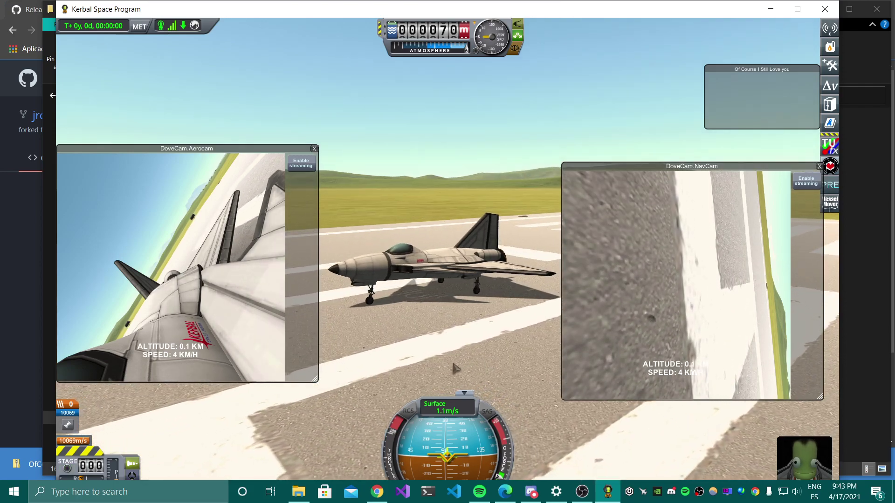
Shrink the DoveCam.Aerocam window slightly and move the Aerocam and NavCam windows lower around the aircraft.
left_click_drag(461, 363, 619, 361)
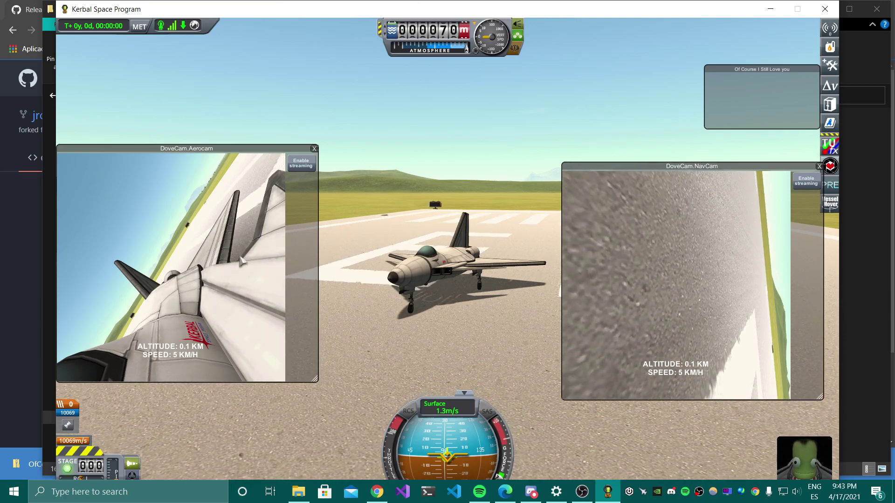
left_click_drag(400, 394, 541, 296)
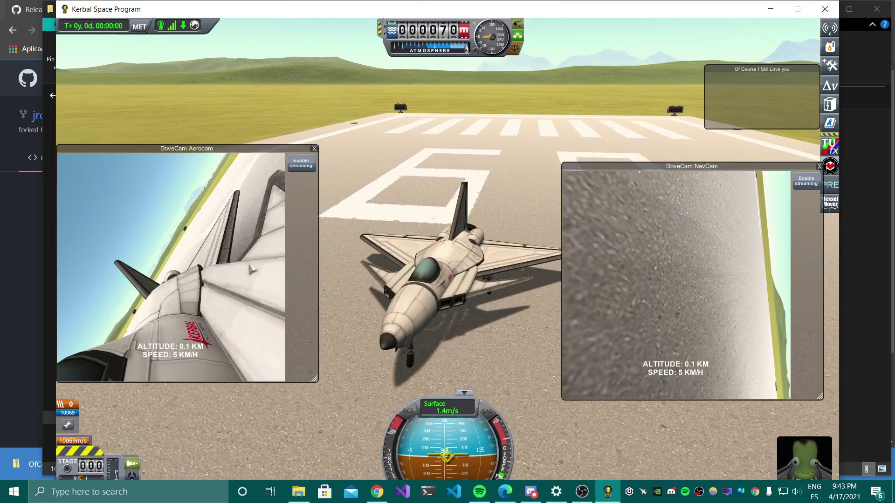
scroll(252, 268, "down", 2)
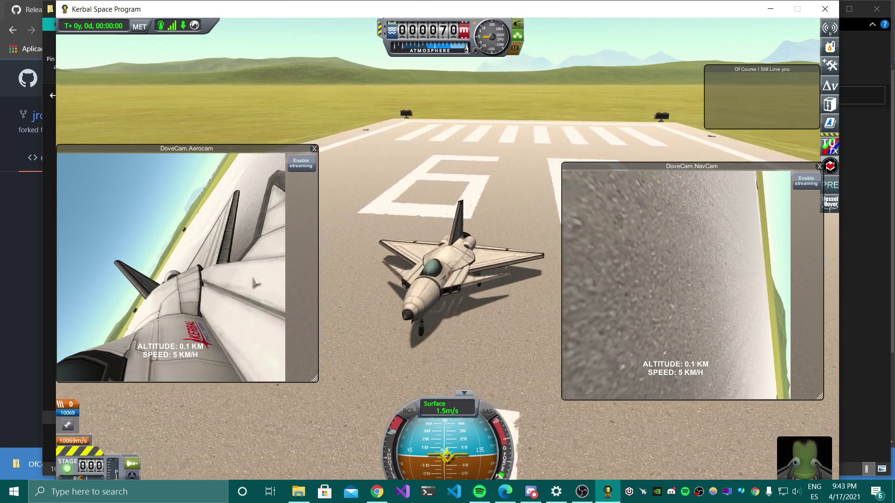
mouse_move(315, 383)
left_mouse_down()
mouse_move(297, 367)
mouse_move(308, 373)
left_mouse_up()
left_click_drag(625, 168, 614, 206)
left_click_drag(190, 169, 191, 210)
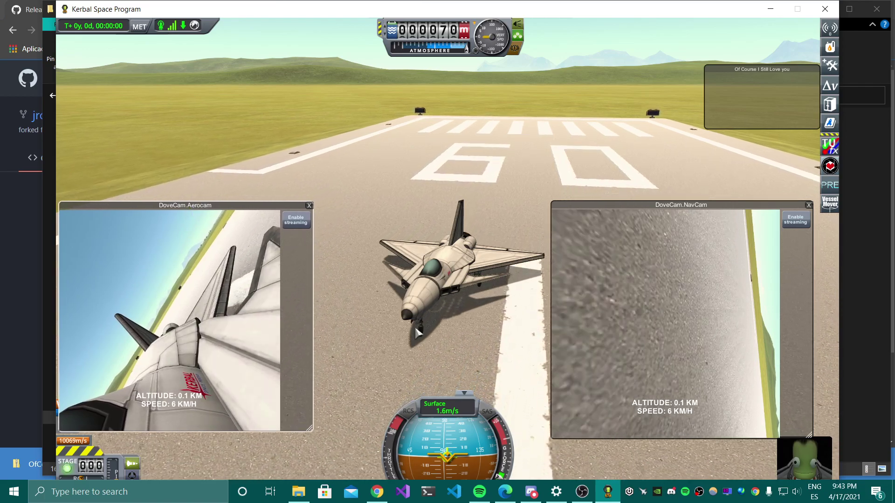
Spawn the DoveCam [Auto-Saved Ship] craft with Vessel Mover and place it on the ground near the runway.
left_click_drag(394, 350, 651, 210)
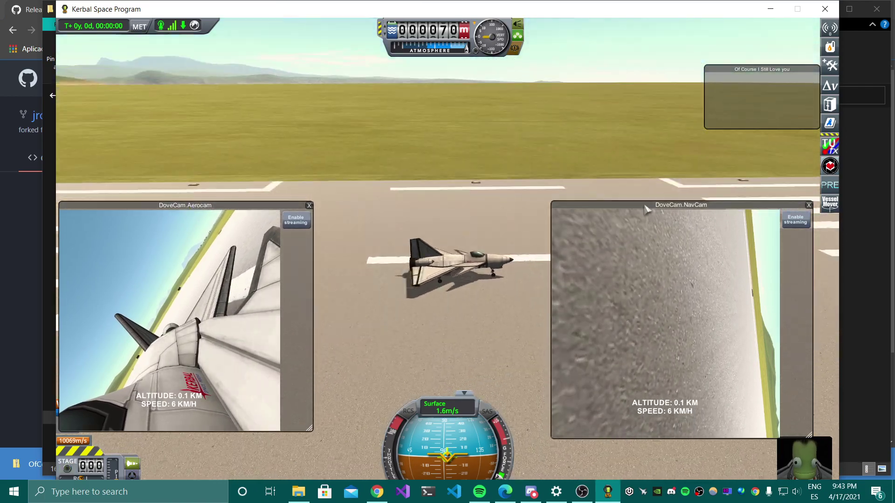
left_click(830, 204)
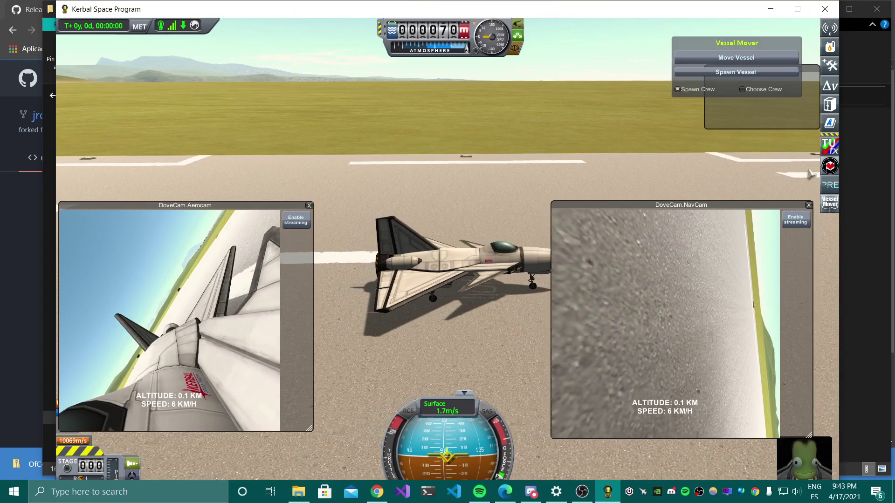
left_click(695, 73)
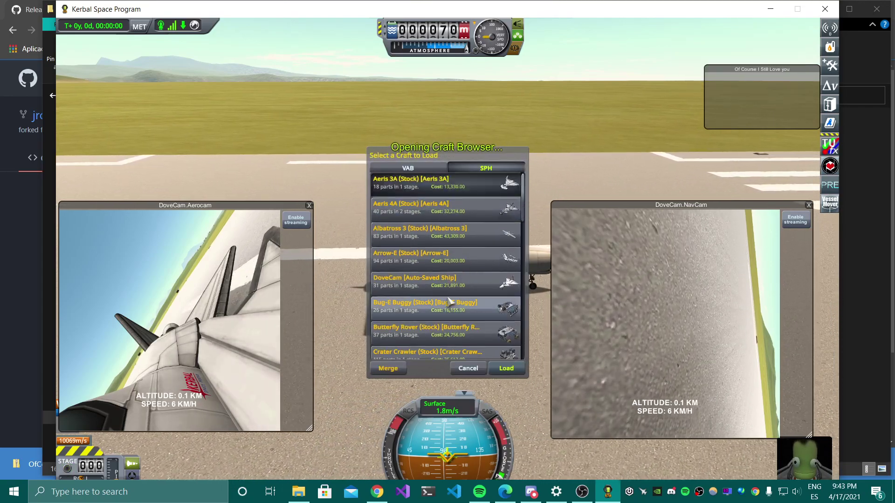
left_click(447, 281)
left_click(506, 368)
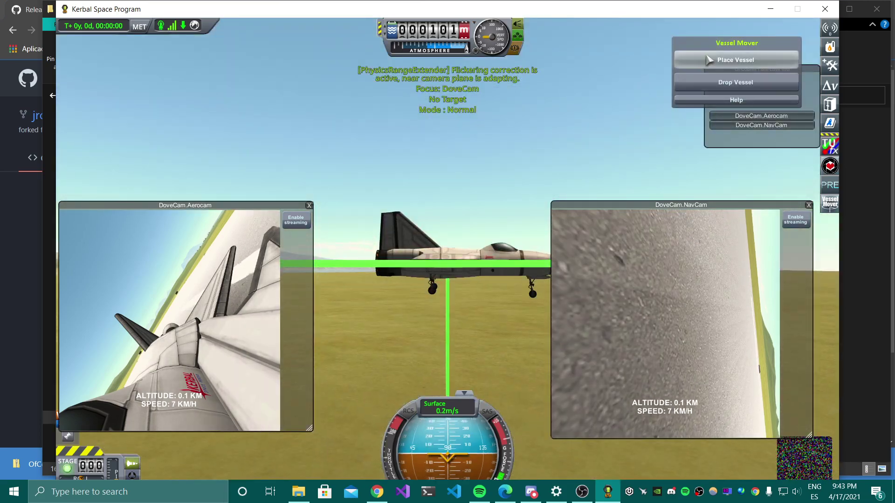
left_click(709, 59)
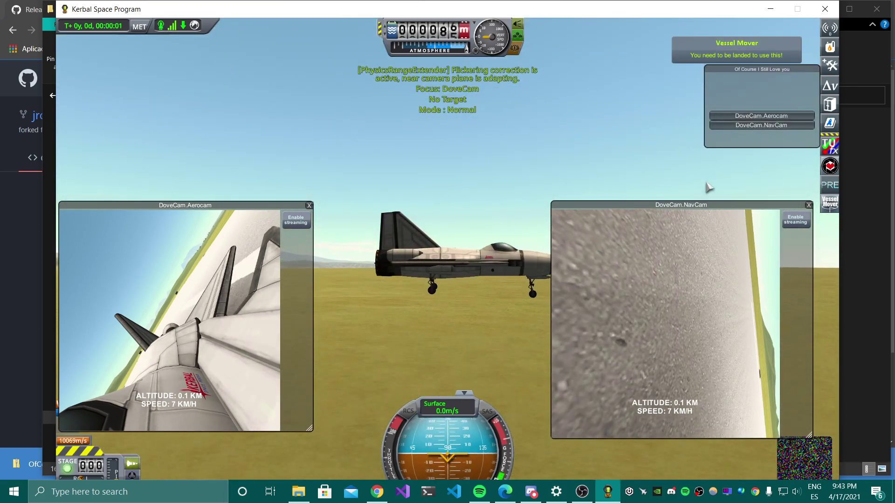
Dismiss the mail notification, then open the spawned aircraft's DoveCam.Aerocam feed and position its window above the first Aerocam window.
left_click_drag(541, 134, 753, 206)
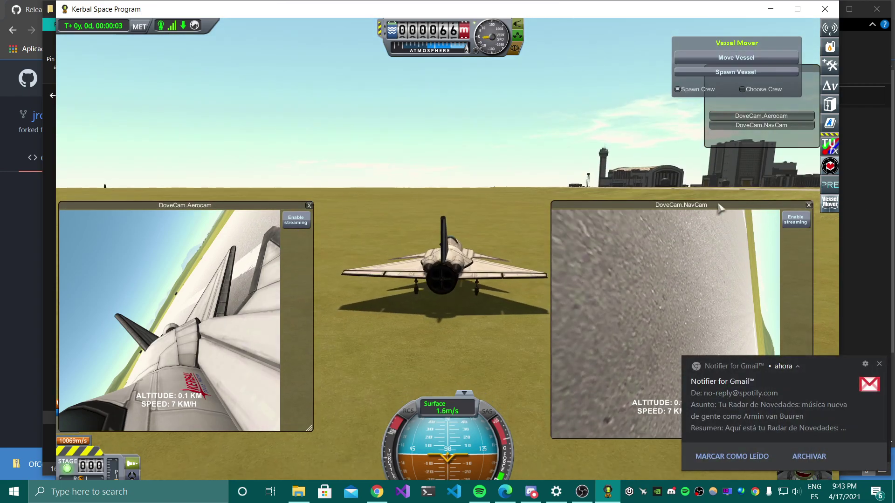
left_click(879, 364)
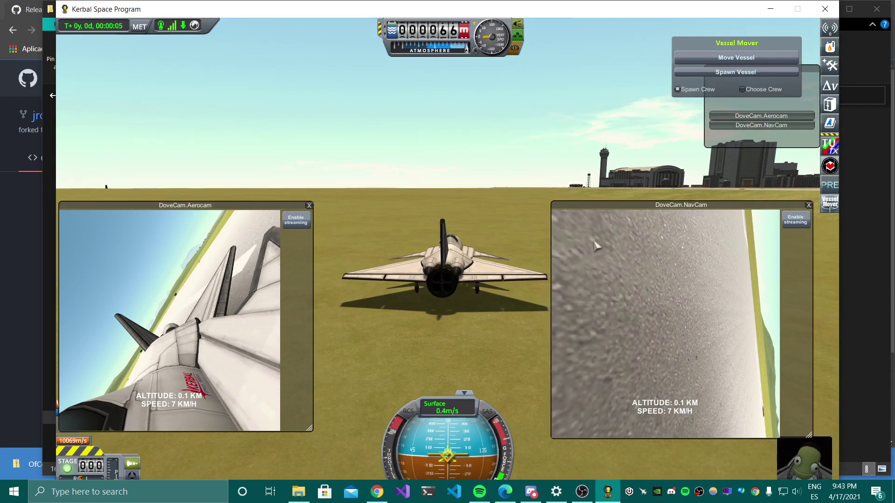
left_click(757, 117)
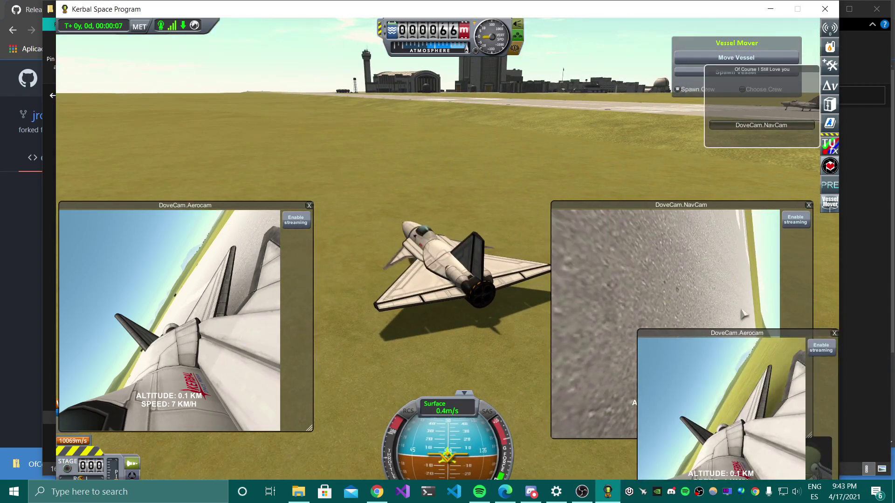
left_click_drag(731, 340, 190, 56)
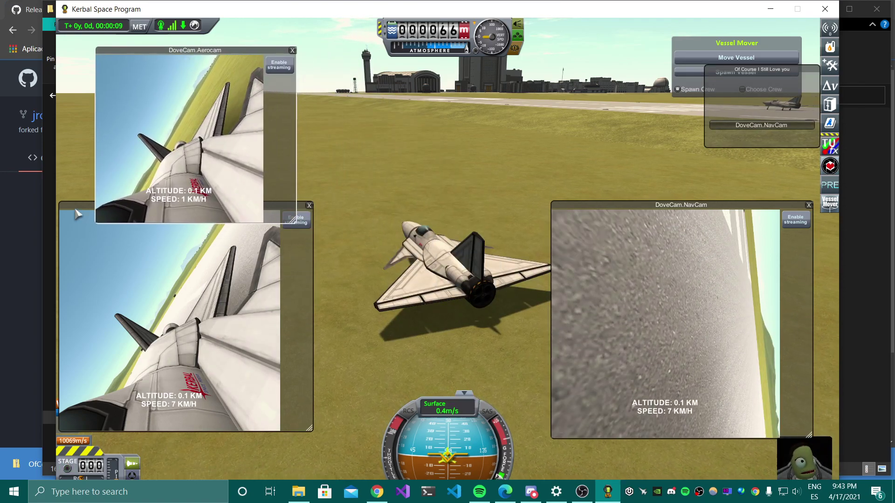
Shrink the first Aerocam and NavCam windows, and line up the first Aerocam window beneath the new Aerocam feed.
left_click_drag(77, 216, 94, 239)
left_click_drag(325, 459, 317, 431)
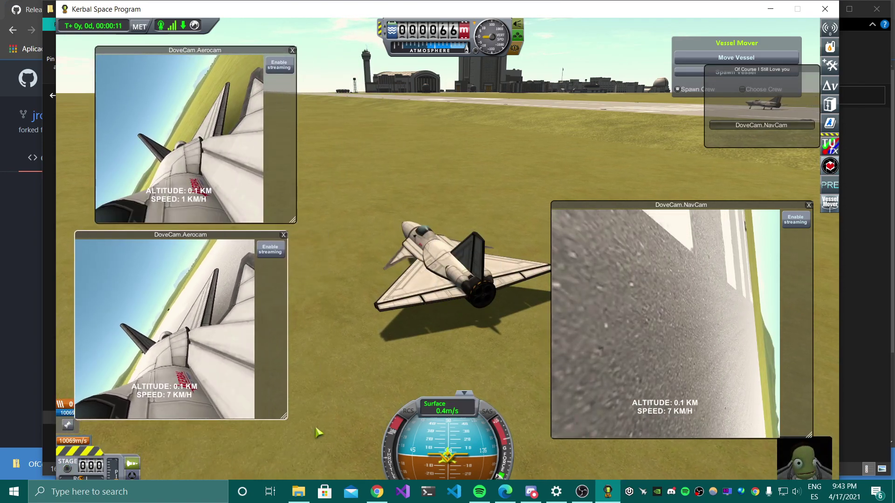
left_click_drag(809, 436, 749, 376)
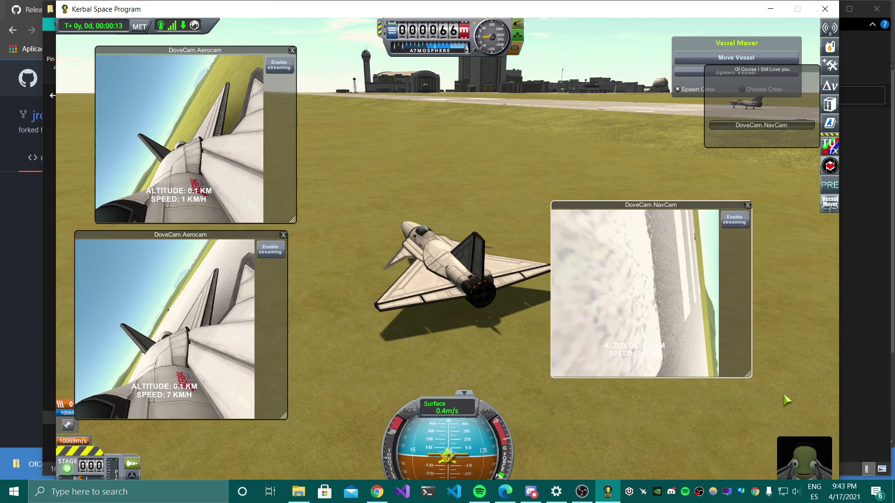
left_click_drag(392, 174, 588, 190)
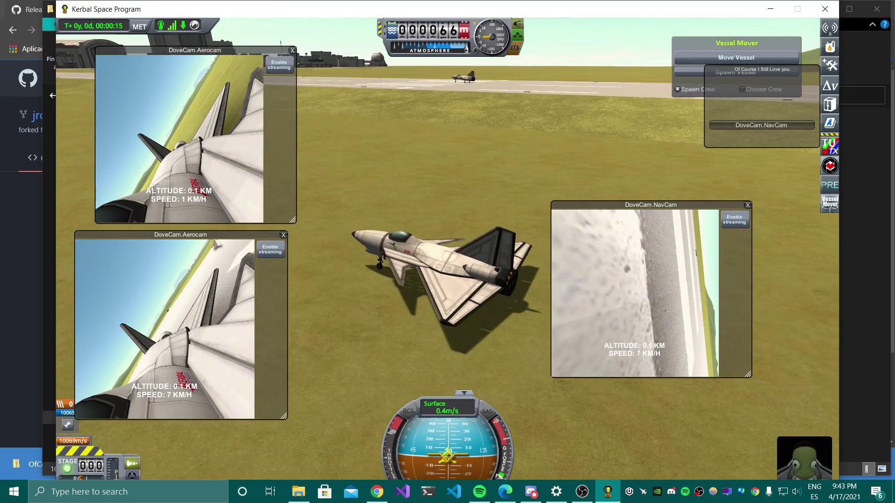
left_click_drag(258, 249, 274, 247)
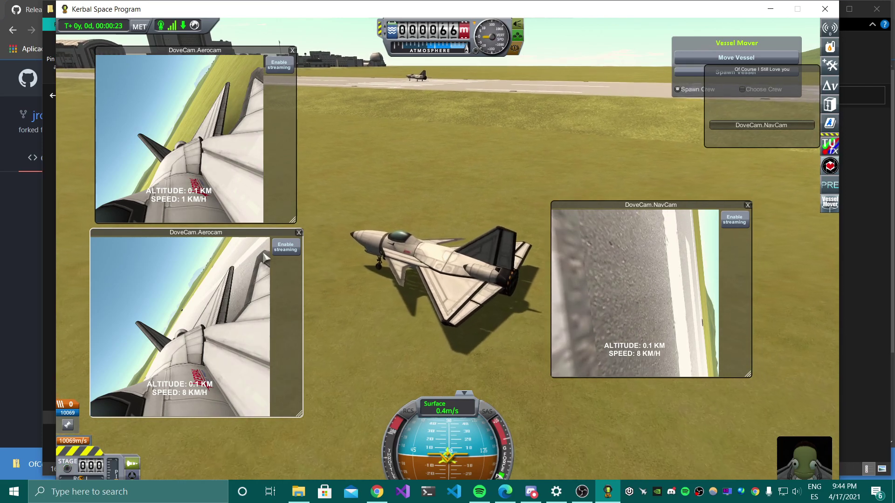
Switch to File Explorer and launch the OfCourseIStillLoveYou.Server application from the OfCourseIStillLoveYou_win_v1.0.96 download folder.
left_click(307, 489)
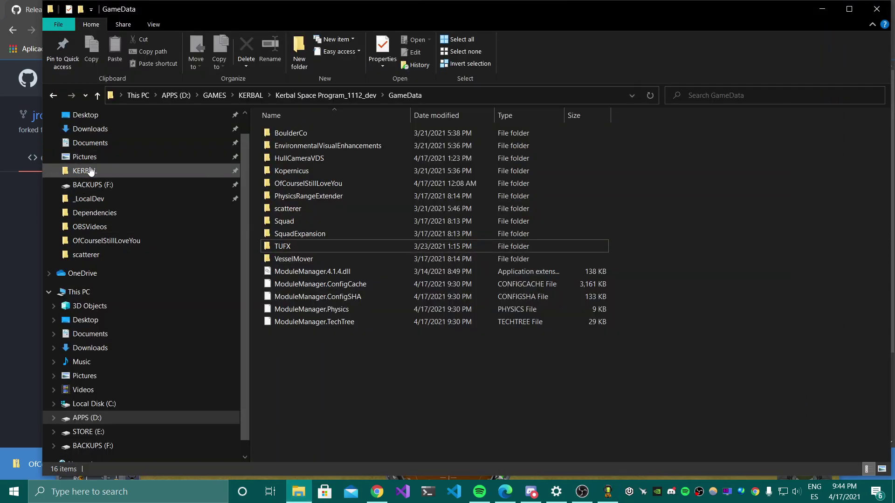
left_click(110, 134)
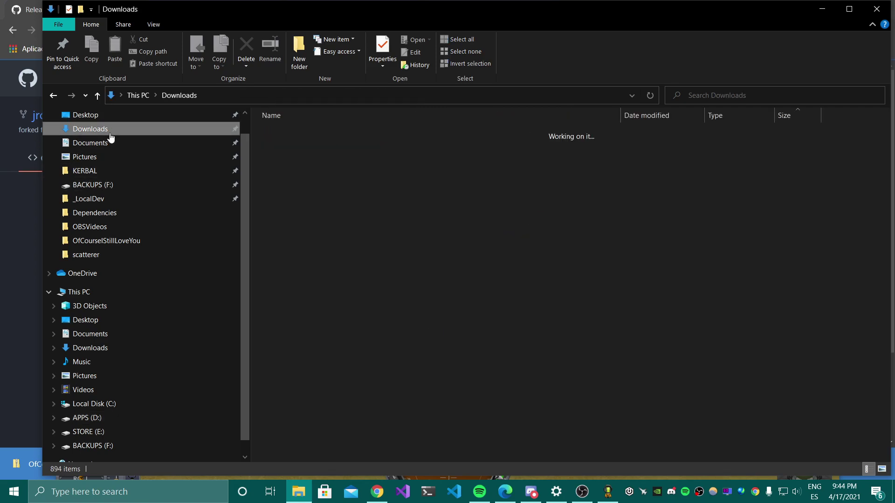
double_click(302, 158)
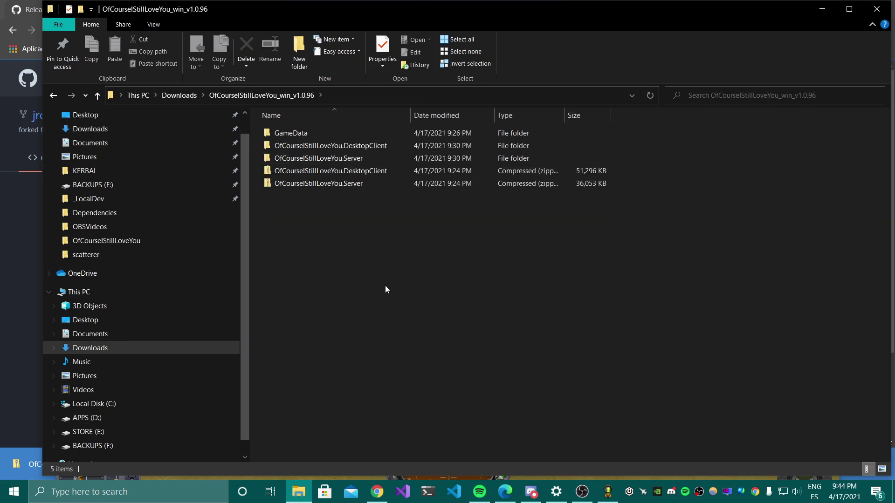
double_click(328, 159)
left_click_drag(889, 130, 869, 219)
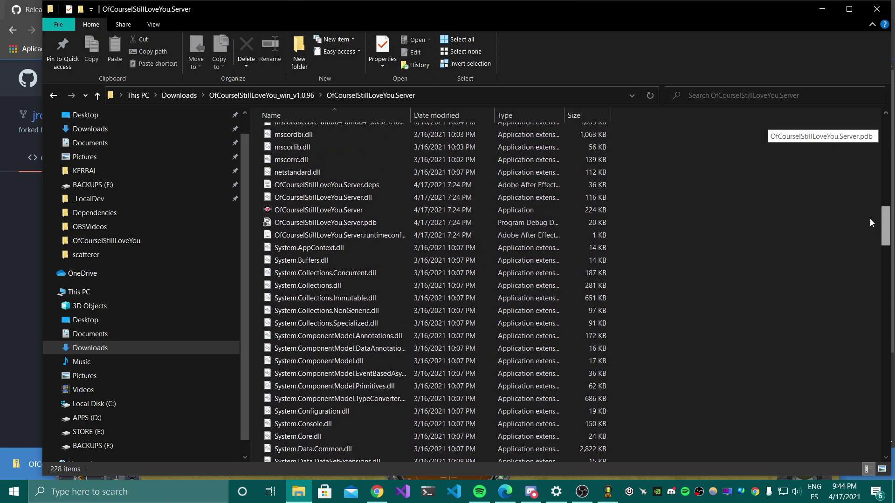
left_click(302, 210)
double_click(303, 211)
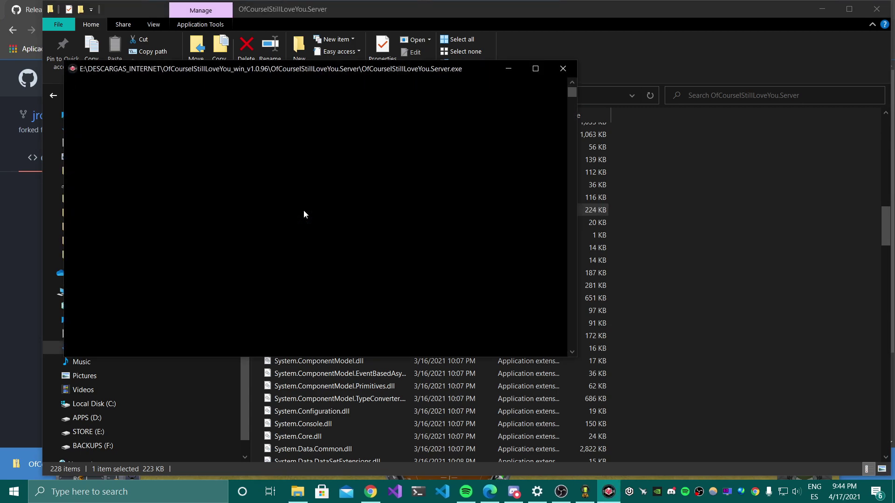
Make the server console window narrower and reposition it beside the file list.
left_click_drag(267, 69, 591, 174)
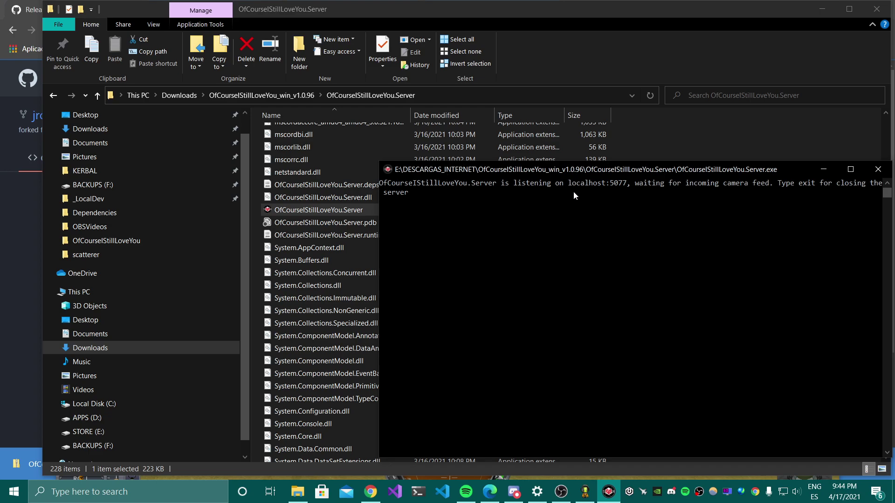
left_click_drag(384, 162, 554, 181)
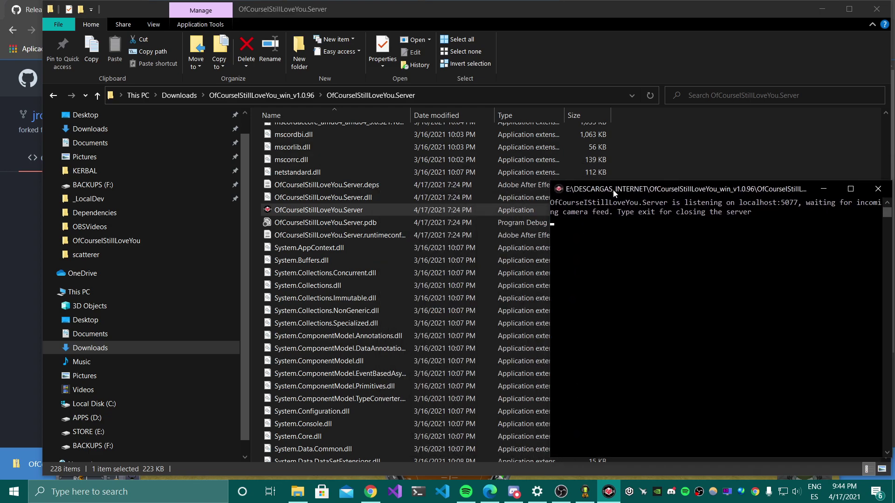
left_click_drag(613, 189, 533, 202)
Launch the OfCourseIStillLoveYou.DesktopClient application from its folder in OfCourseIStillLoveYou_win_v1.0.96.
left_click(288, 96)
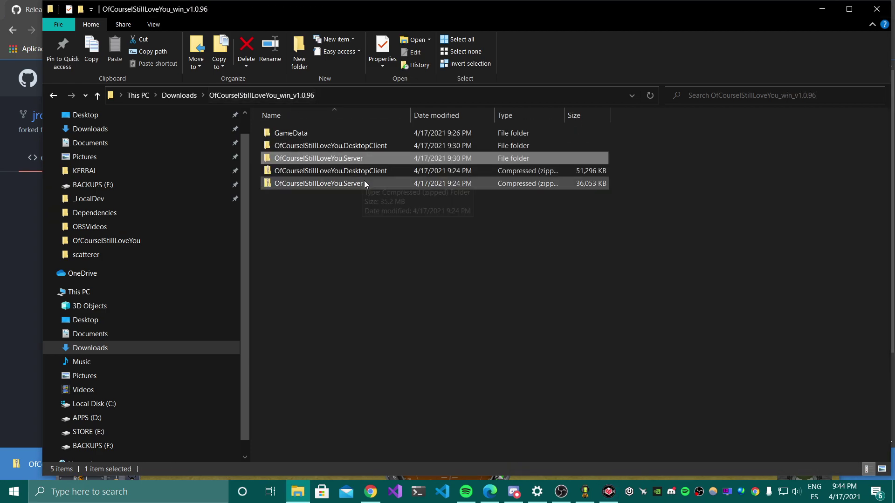
double_click(351, 146)
scroll(474, 274, "down", 20)
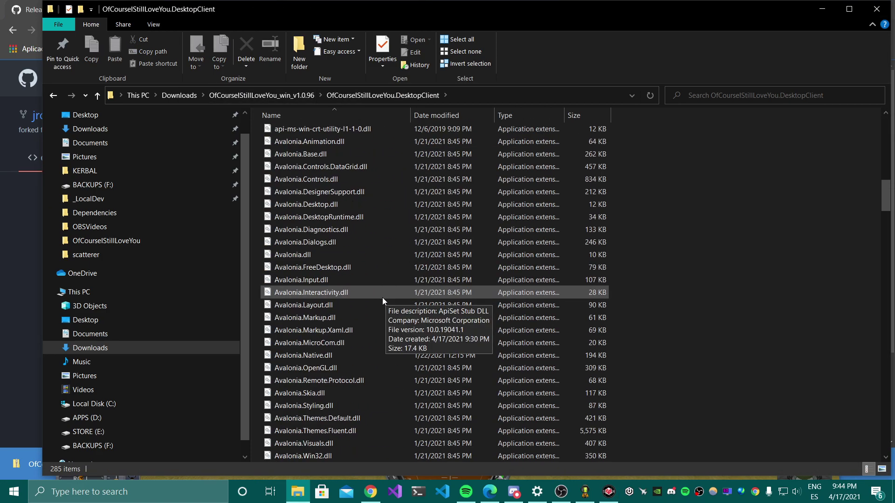
scroll(374, 304, "down", 8)
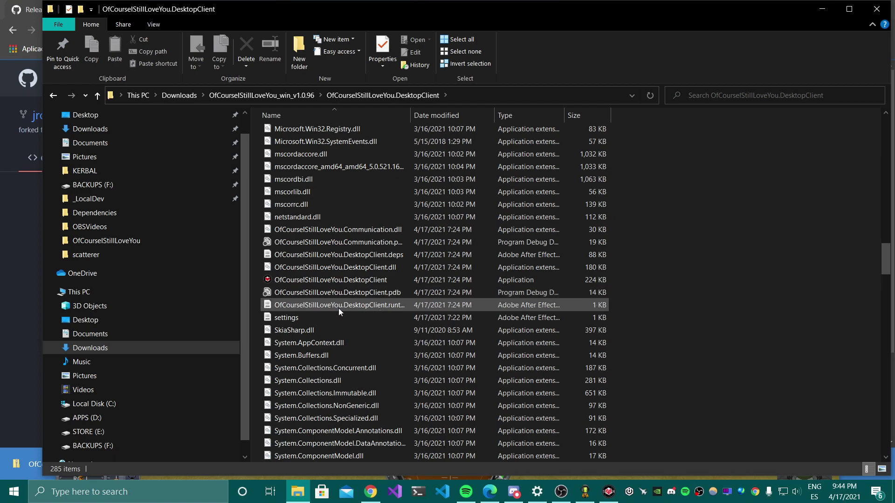
left_click(343, 281)
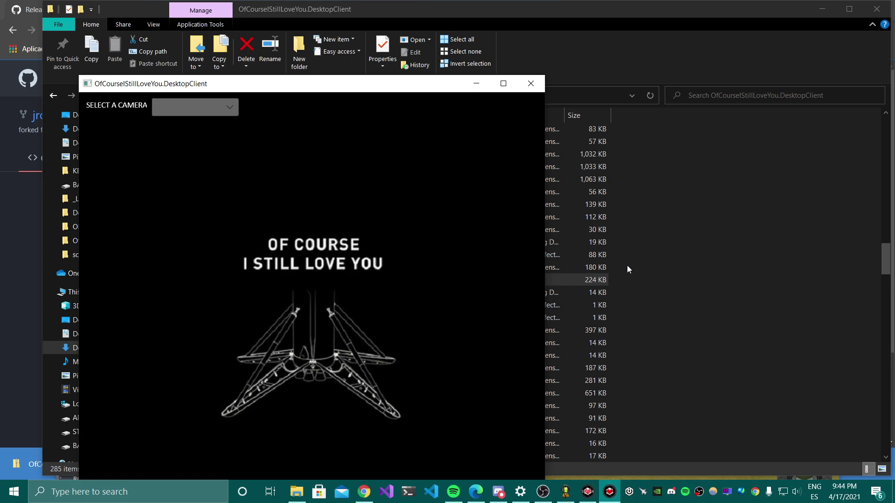
Shrink the desktop client window, minimize File Explorer, and arrange the client and server windows over the game.
left_click_drag(347, 87, 288, 45)
left_click_drag(18, 34, 95, 83)
left_click_drag(152, 96, 125, 80)
left_click(821, 9)
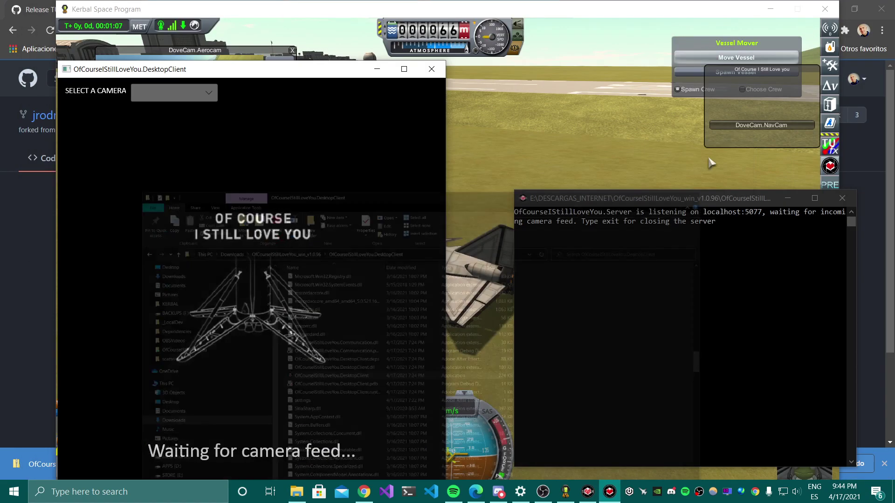
left_click_drag(605, 197, 562, 201)
left_click_drag(268, 70, 203, 60)
Enable streaming on the runway aircraft's Aerocam feed in the game, and show camera -916792 in the desktop client.
left_click(585, 166)
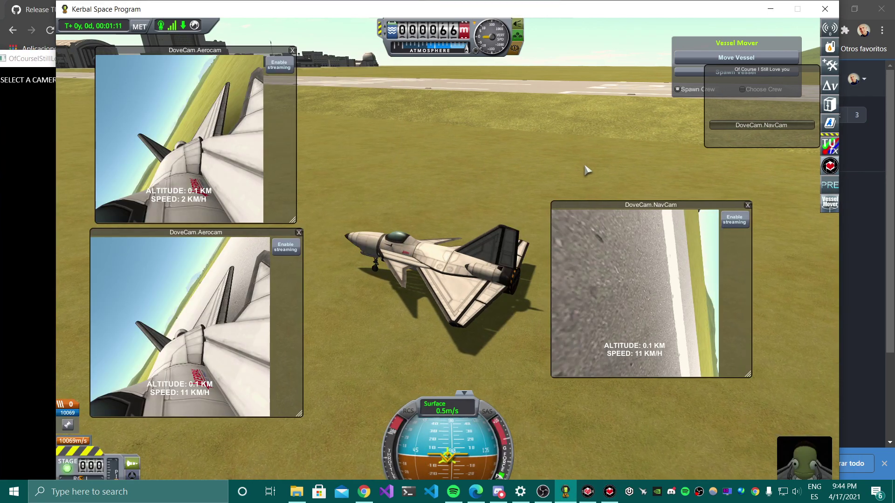
left_click(286, 249)
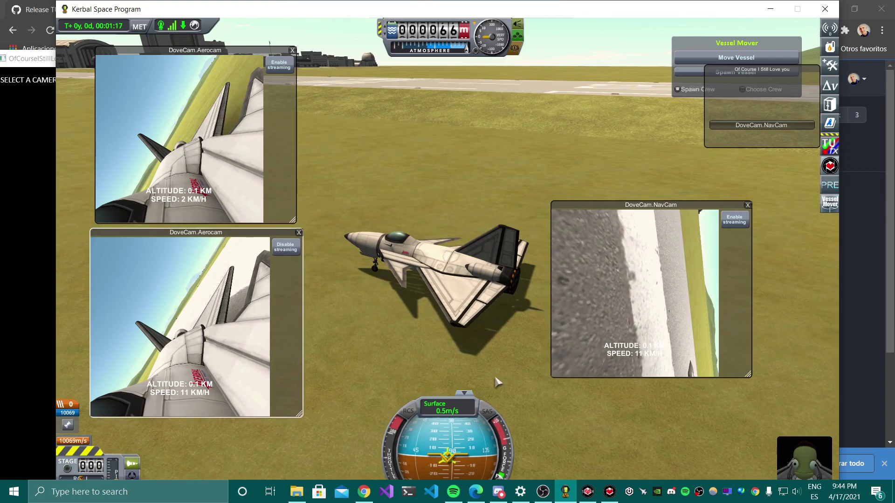
left_click(607, 494)
left_click_drag(224, 49, 673, 58)
left_click(609, 492)
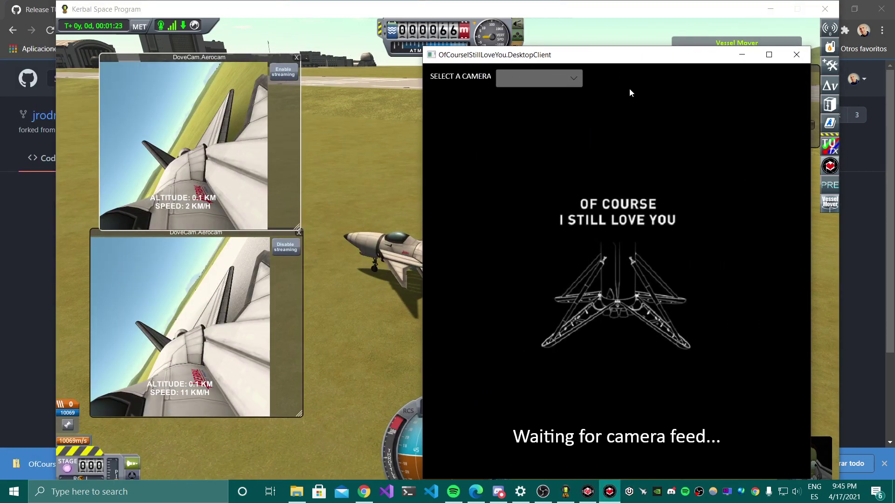
left_click_drag(544, 54, 504, 14)
left_click(524, 42)
left_click(494, 56)
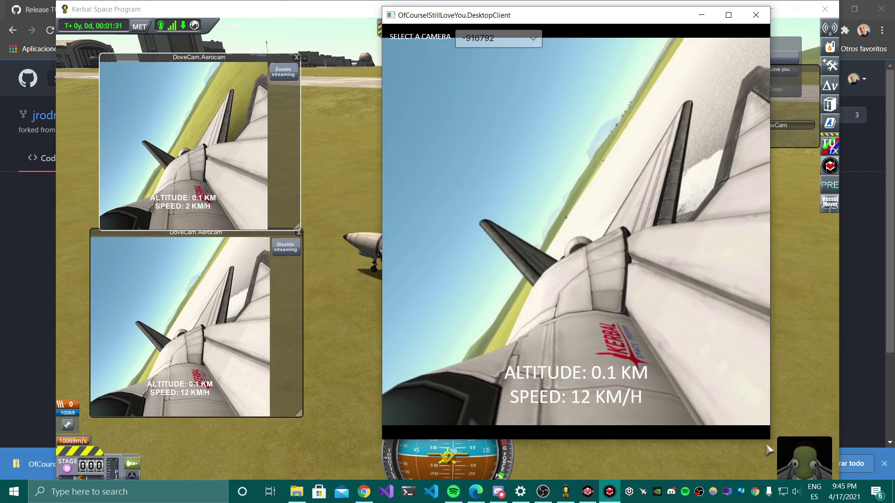
Shrink the desktop client window, move it beside the game, and bring Kerbal Space Program to the front.
left_click_drag(770, 438, 684, 344)
left_click_drag(551, 19, 136, 105)
left_click(136, 106)
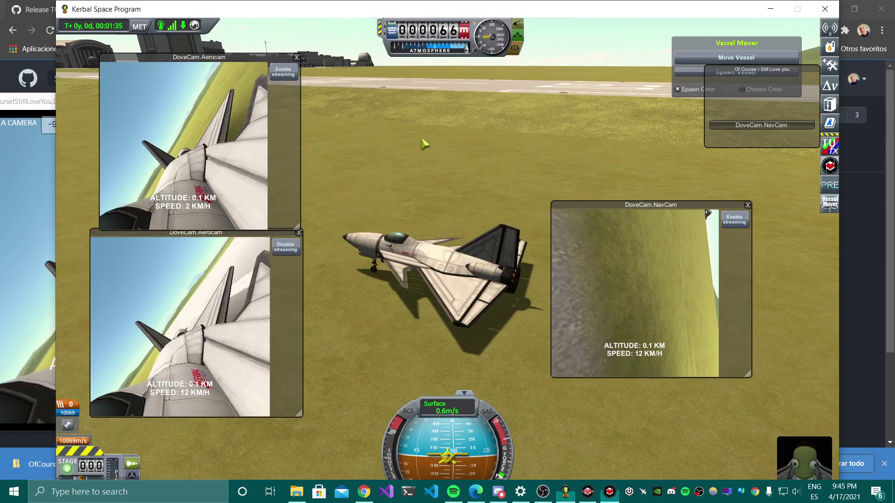
Switch the game's focus from the spawned aircraft to the other DoveCam aircraft rolling by the runway.
left_click_drag(448, 175, 520, 176)
scroll(519, 175, "up", 4)
key("bracketright")
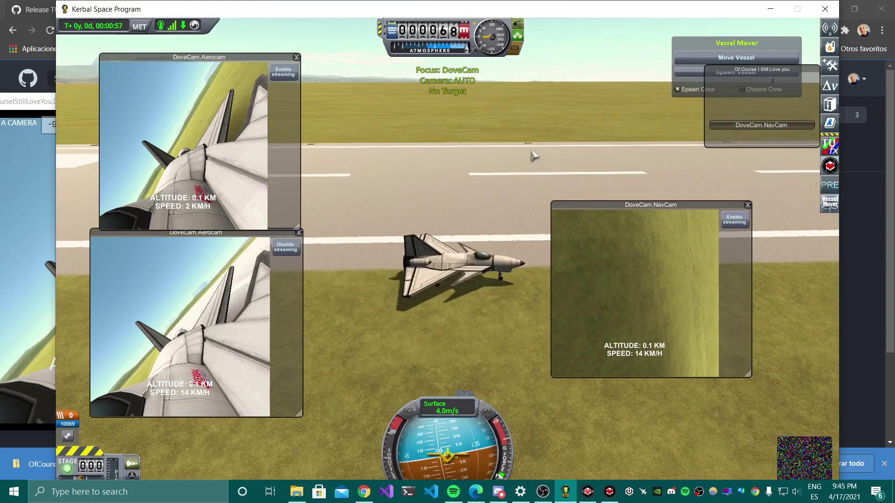
Switch to the cockpit view during the aircraft's takeoff roll, and move the NavCam feed window to the edge of the game view.
left_click_drag(427, 167, 473, 156)
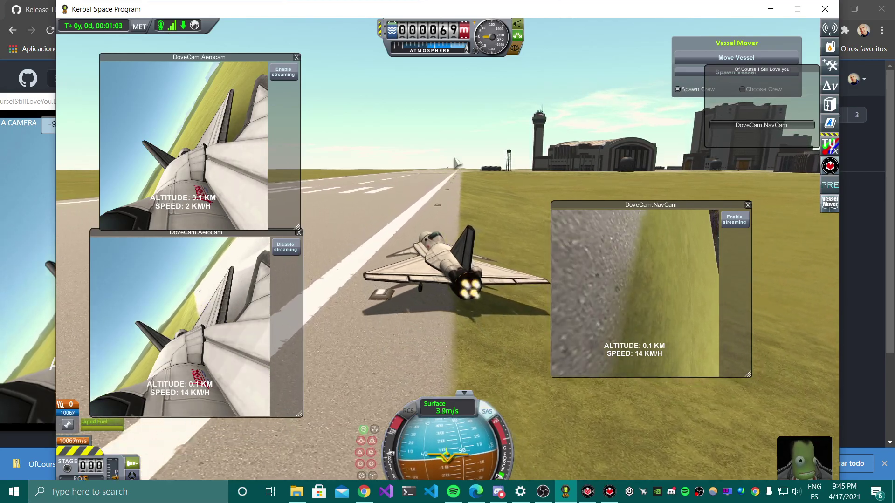
left_click_drag(422, 154, 418, 152)
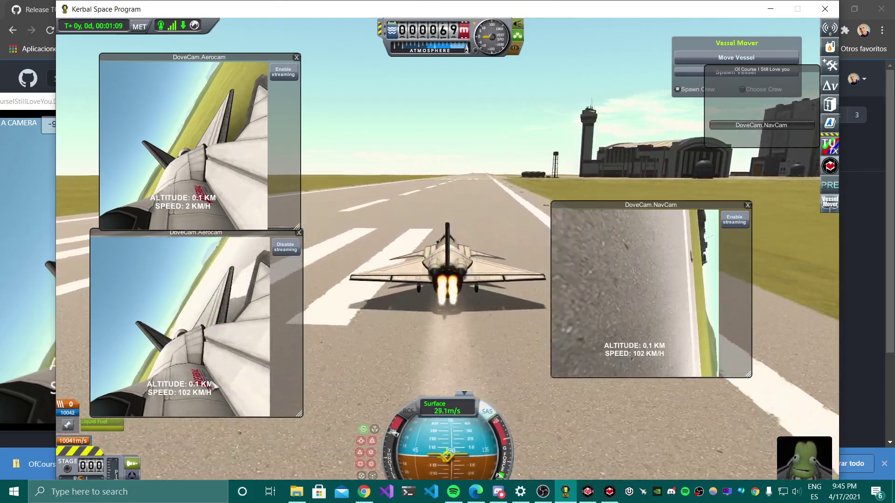
key("c")
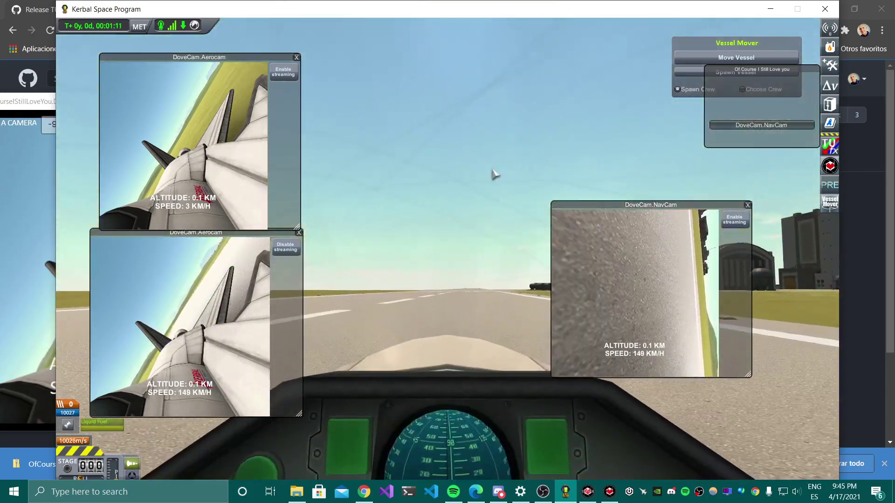
left_click_drag(624, 205, 711, 196)
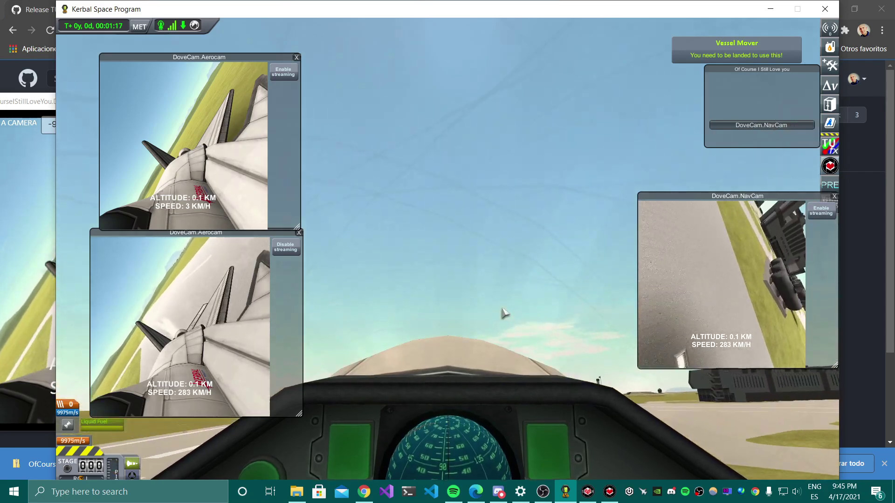
Return to the external view behind the climbing aircraft and toggle its SAS stability assist.
key("c")
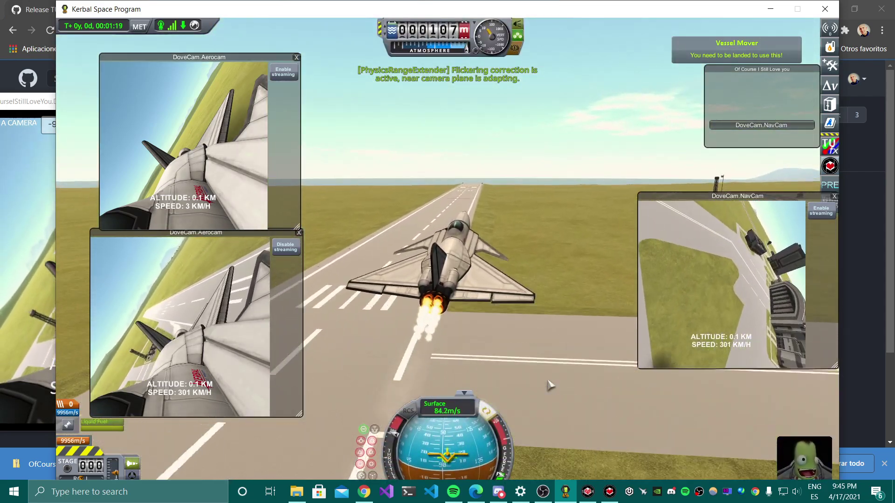
left_click_drag(549, 385, 510, 289)
key("t")
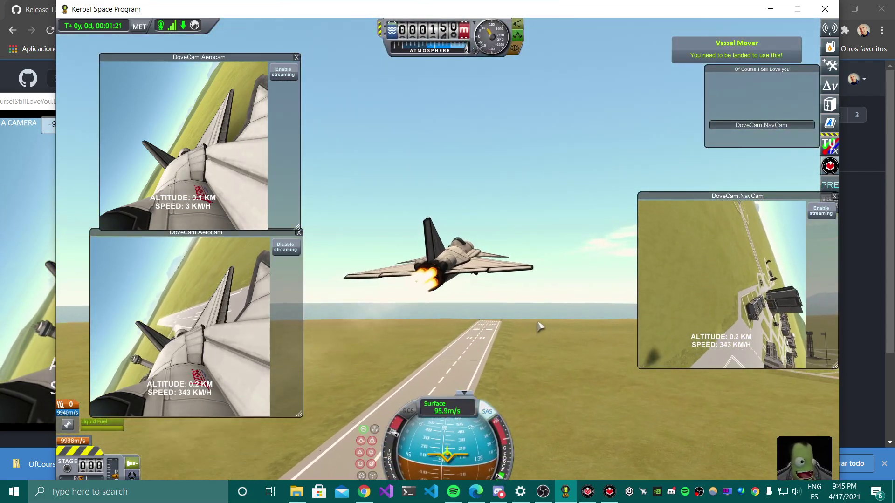
key("t")
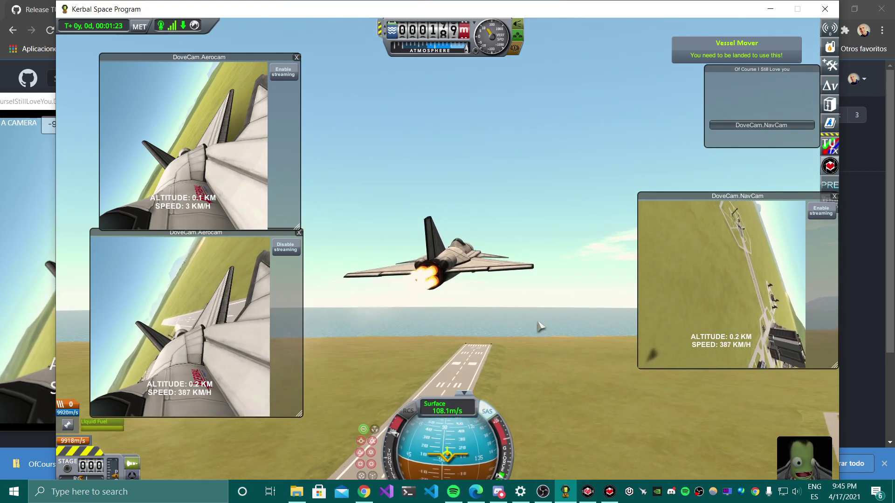
Check the -916792 feed in the desktop client, enable streaming on the flying aircraft's NavCam, and switch focus to the aircraft on the grass.
left_click(607, 493)
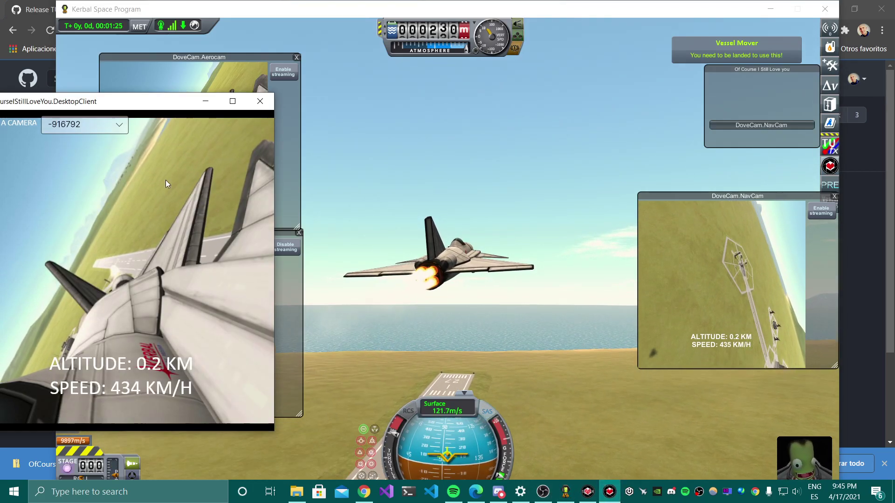
left_click_drag(181, 116, 400, 93)
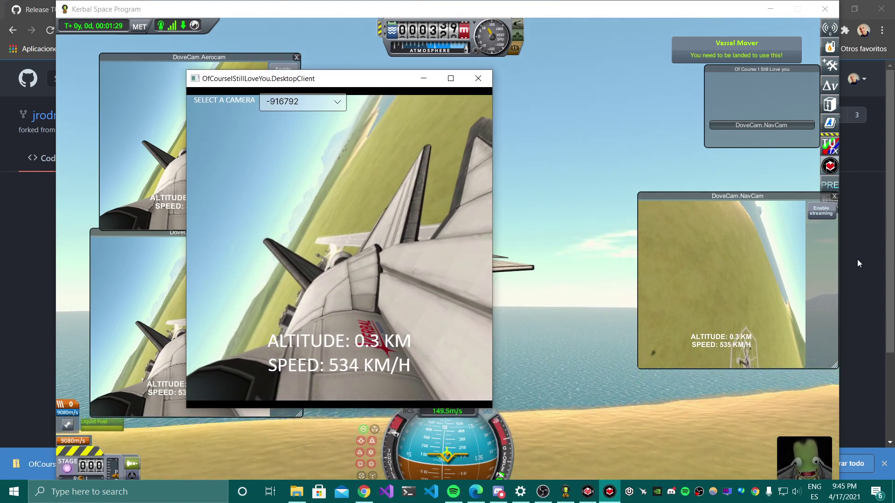
left_click(820, 212)
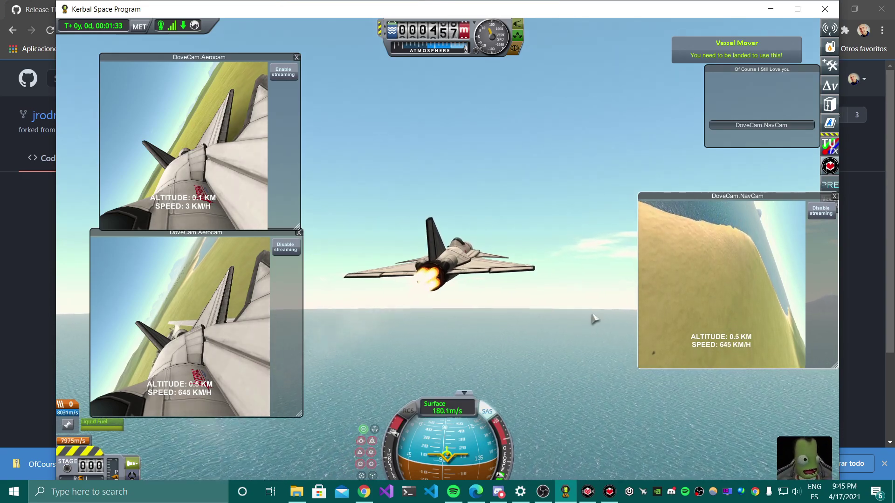
key("bracketright")
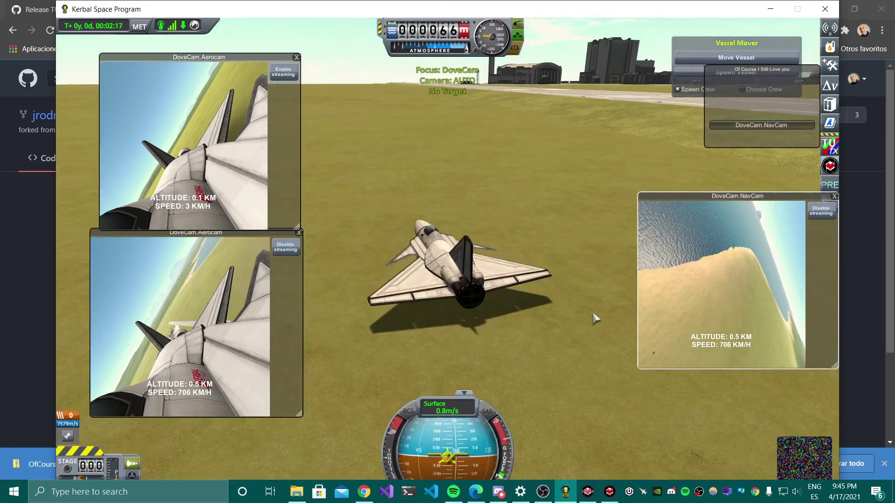
Open a second desktop client from its folder and tile both clients side by side, showing cameras -916792 and -916838.
left_click(296, 492)
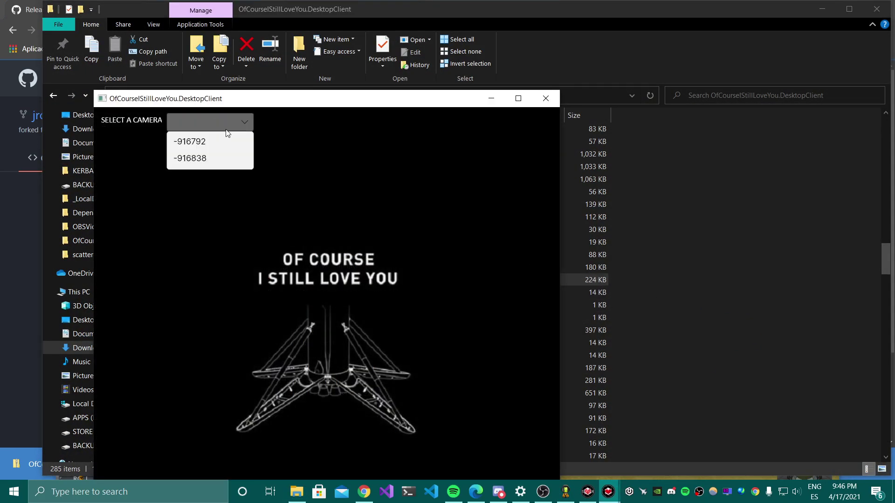
left_click_drag(282, 105, 0, 28)
left_click(610, 491)
left_click(648, 433)
left_click(614, 493)
left_click_drag(388, 86, 894, 92)
left_click(592, 32)
left_click(581, 67)
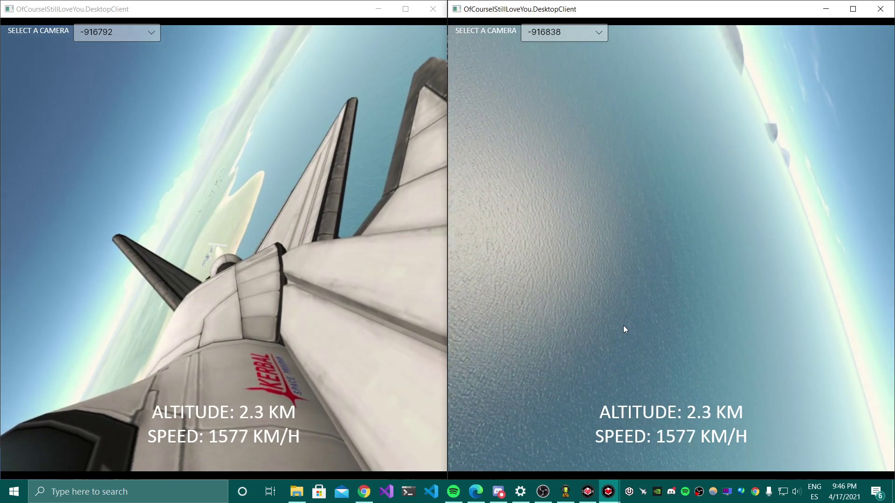
Bring Kerbal Space Program forward, reposition its streaming Aerocam and NavCam feed windows, and minimize the game to uncover both desktop clients.
mouse_move(574, 497)
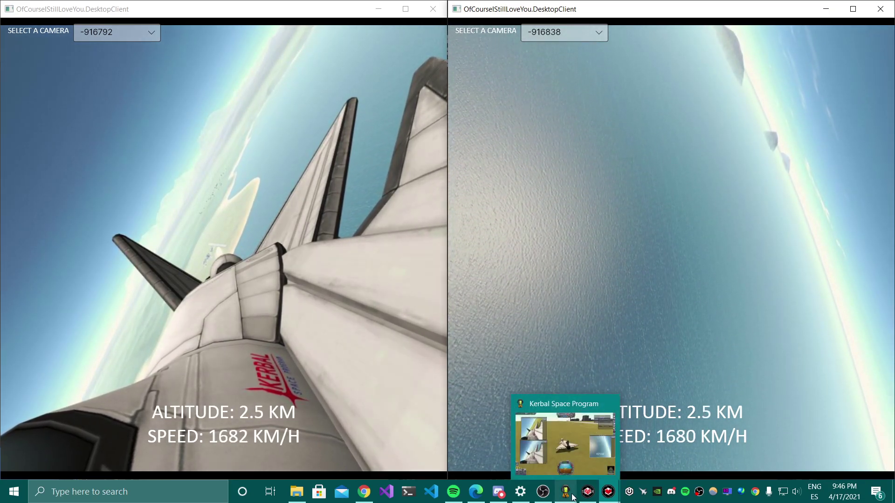
left_click(575, 421)
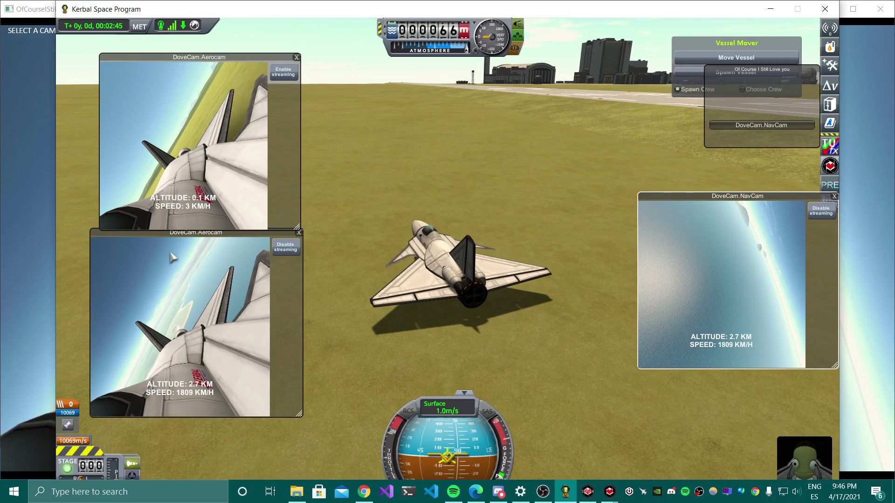
left_click_drag(188, 238, 212, 253)
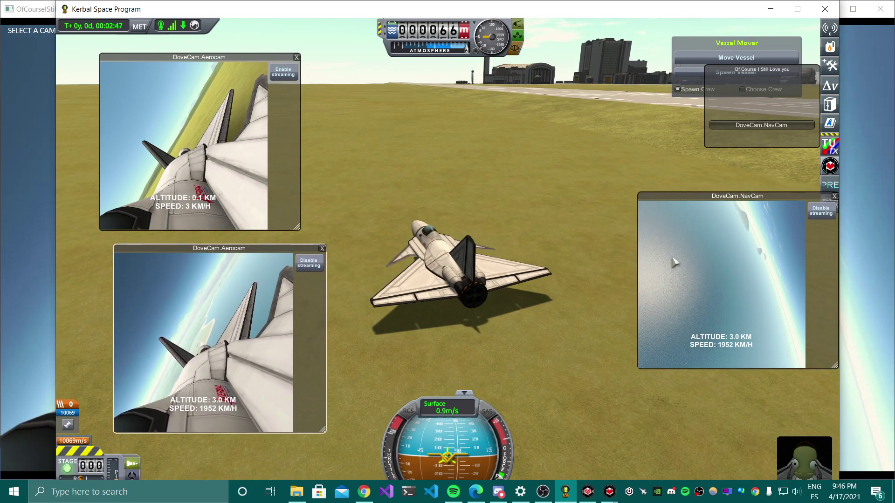
left_click_drag(691, 205, 654, 240)
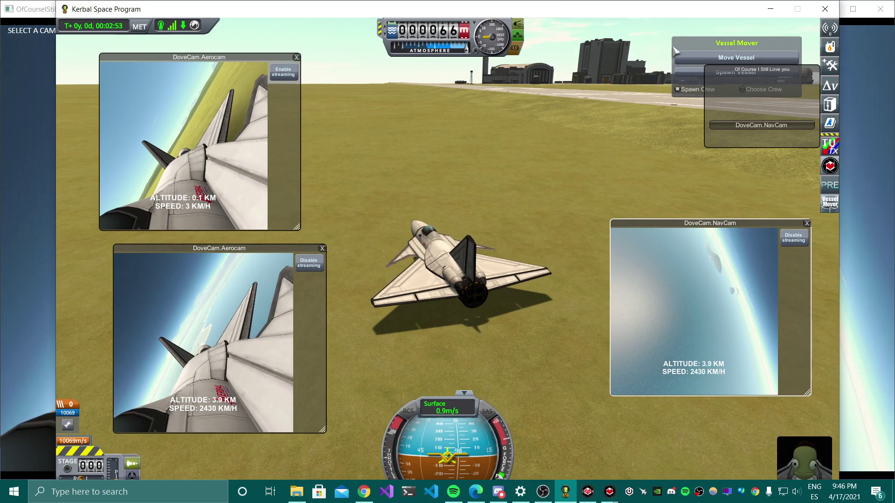
left_click(767, 11)
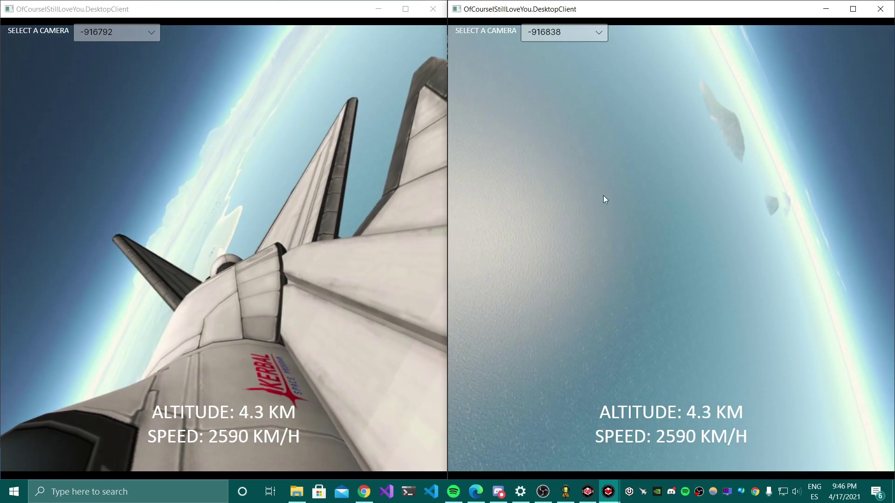